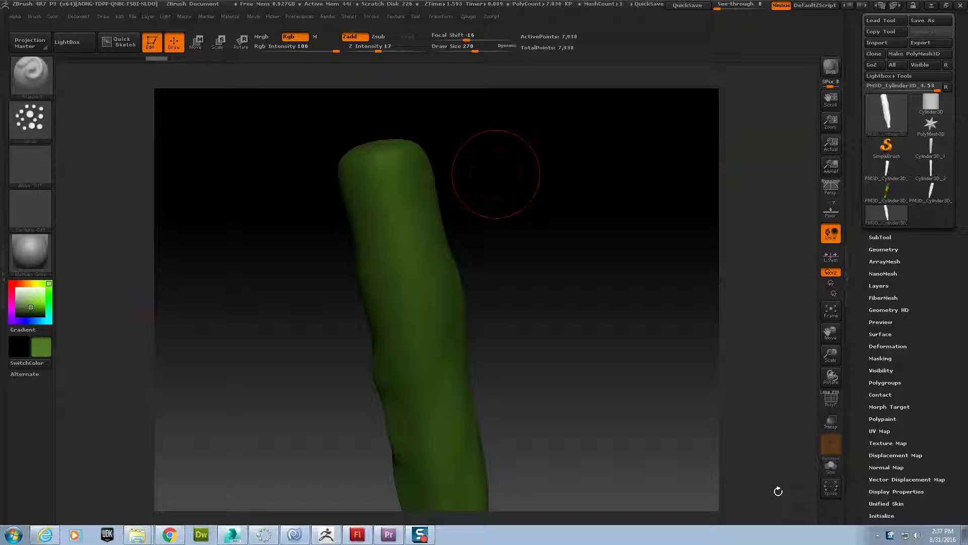
Step: Turn on Colorize in the stalk mesh's polypaint settings
{"action": "left_click", "coordinate": [877, 419]}
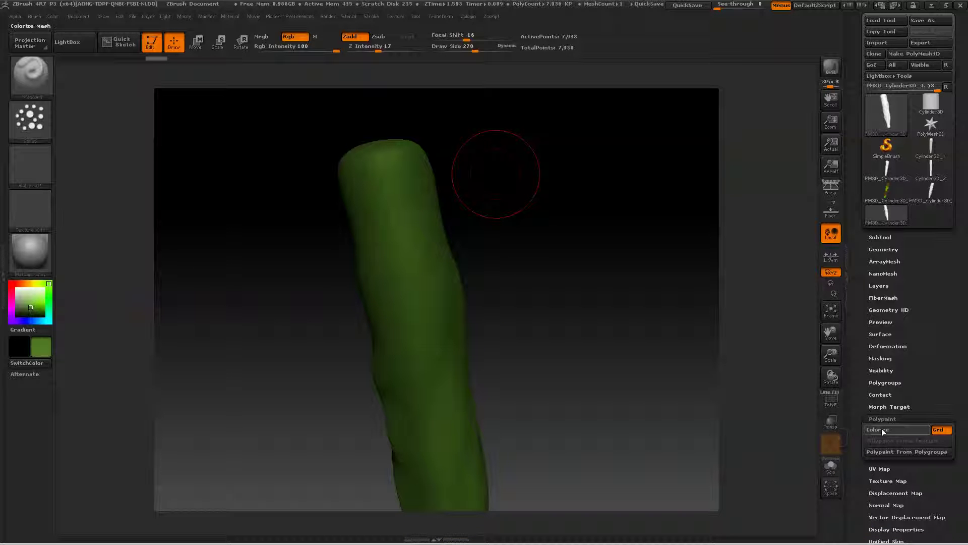
{"action": "left_click", "coordinate": [882, 429]}
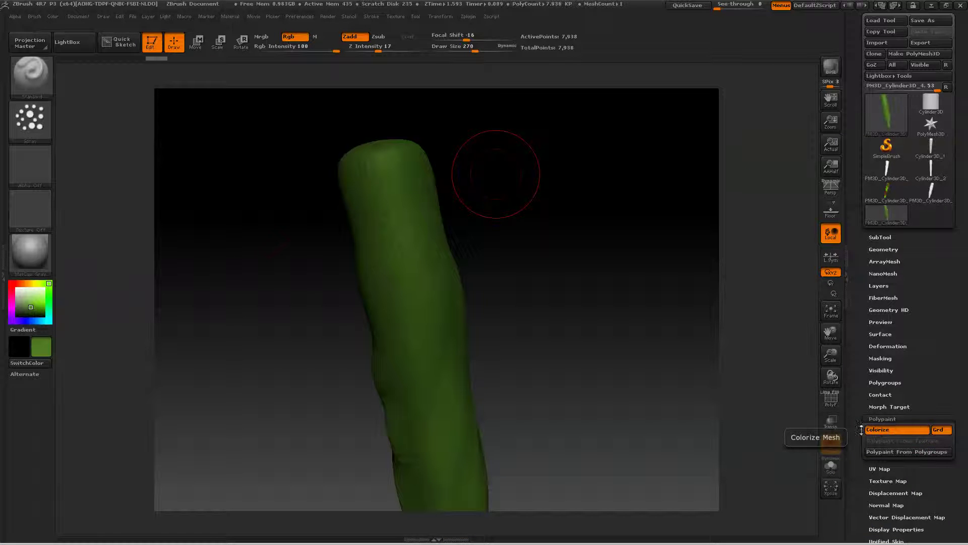
{"action": "left_click", "coordinate": [51, 15]}
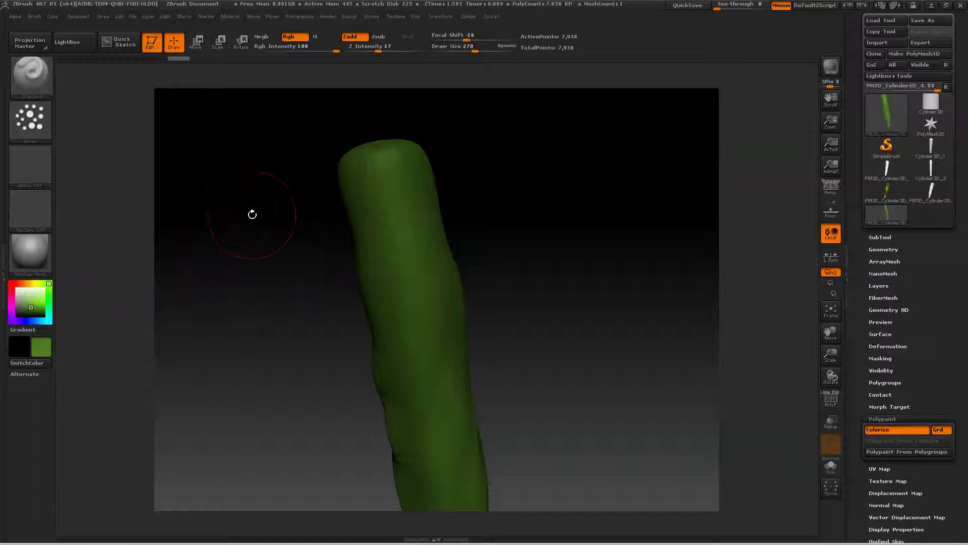
{"action": "left_click_drag", "start_coordinate": [471, 261], "coordinate": [469, 259]}
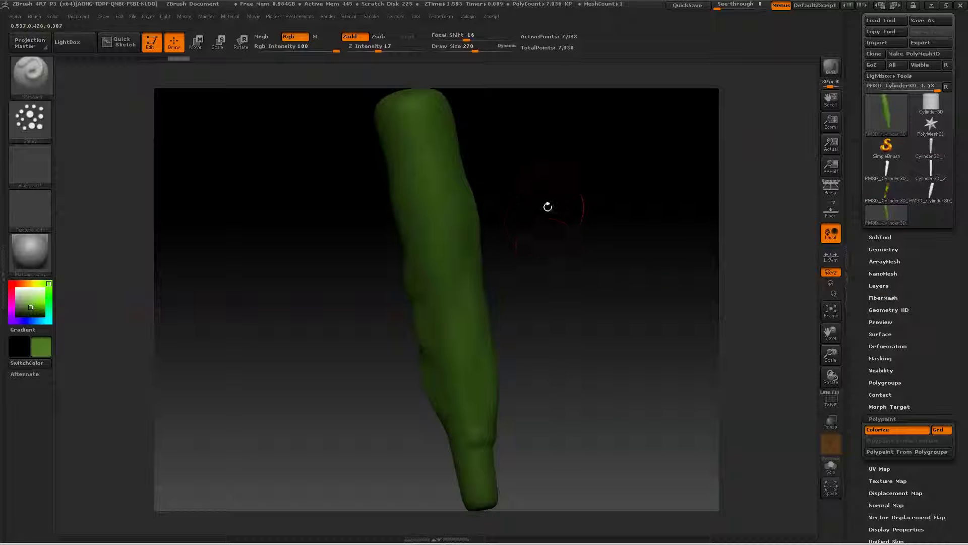
Step: Set the brush to paint colour only in a darker green, with Zadd off and RGB intensity at 23
{"action": "left_click_drag", "start_coordinate": [553, 232], "coordinate": [504, 234]}
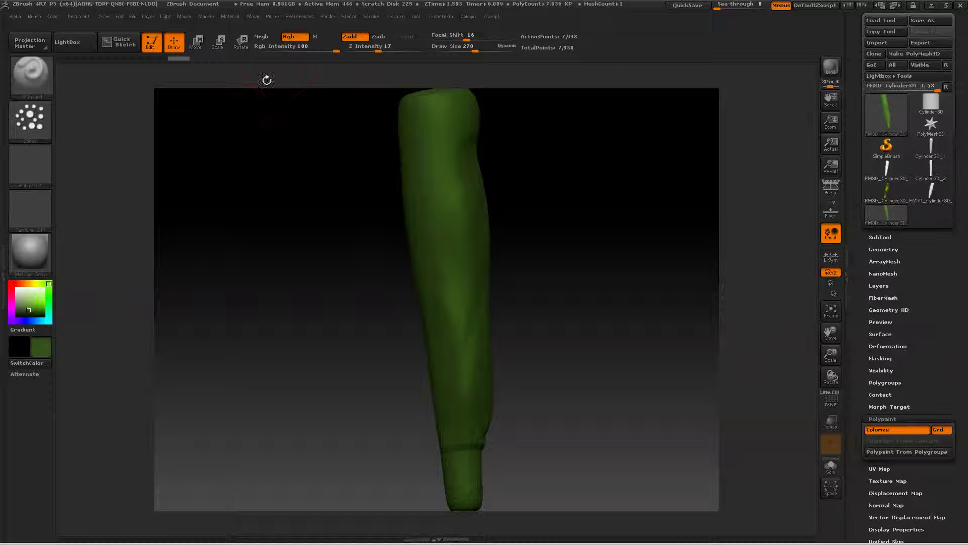
{"action": "left_click", "coordinate": [382, 37]}
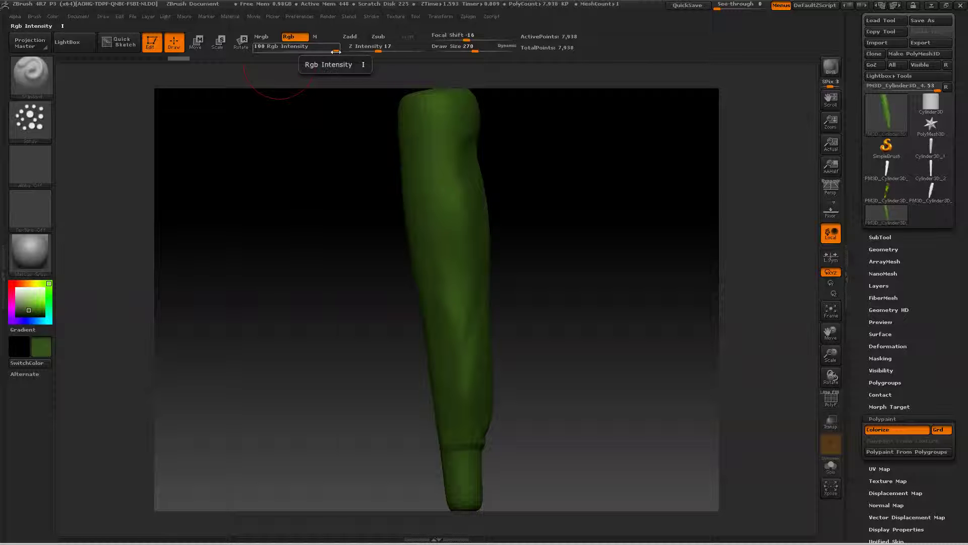
{"action": "left_click", "coordinate": [315, 48]}
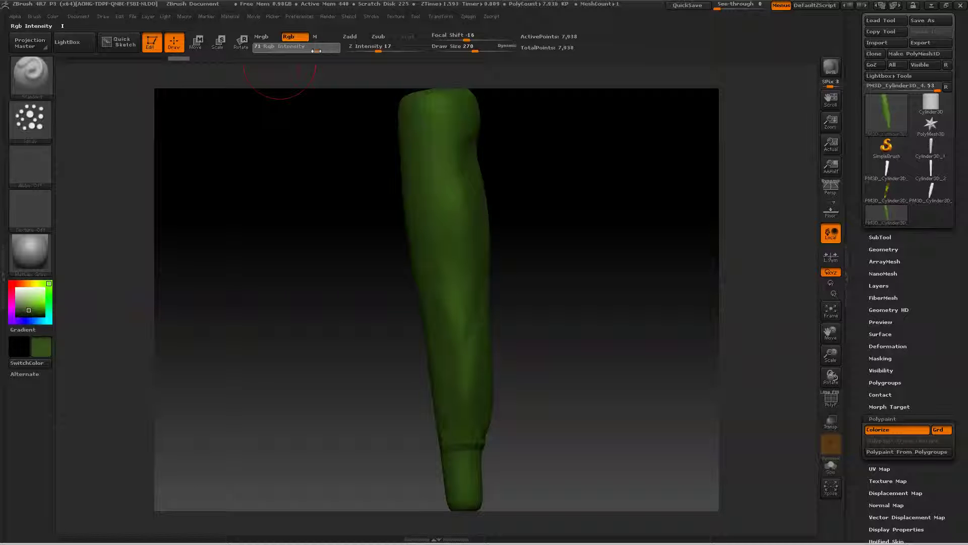
{"action": "type", "text": "23"}
{"action": "key", "text": "Return"}
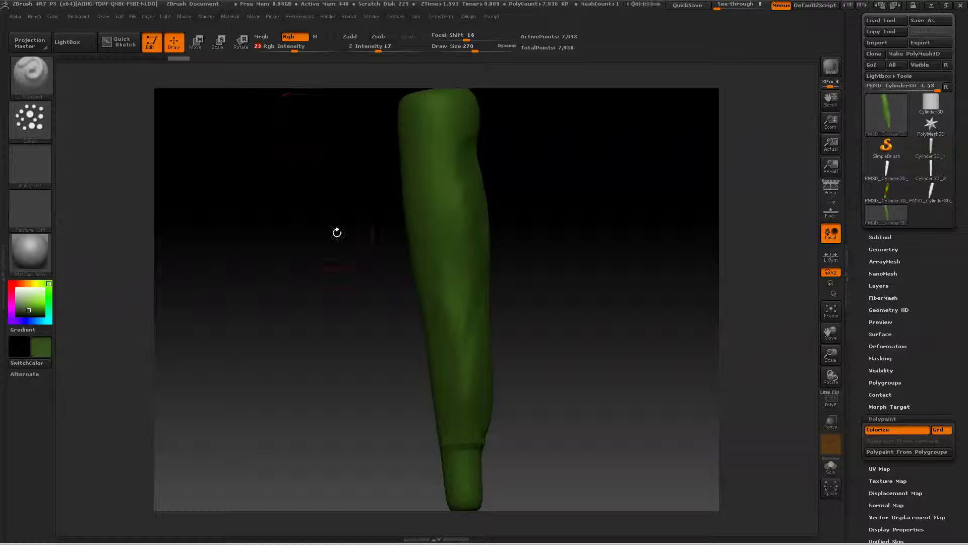
Step: Paint soft darker green patches along the length of the stalk from several sides
{"action": "left_click_drag", "start_coordinate": [429, 186], "coordinate": [452, 174]}
{"action": "mouse_move", "coordinate": [461, 259]}
{"action": "left_mouse_down"}
{"action": "mouse_move", "coordinate": [473, 254]}
{"action": "mouse_move", "coordinate": [455, 248]}
{"action": "left_mouse_up"}
{"action": "mouse_move", "coordinate": [444, 353]}
{"action": "left_mouse_down"}
{"action": "mouse_move", "coordinate": [474, 339]}
{"action": "mouse_move", "coordinate": [482, 260]}
{"action": "mouse_move", "coordinate": [469, 192]}
{"action": "left_mouse_up"}
{"action": "left_click_drag", "start_coordinate": [463, 257], "coordinate": [472, 321]}
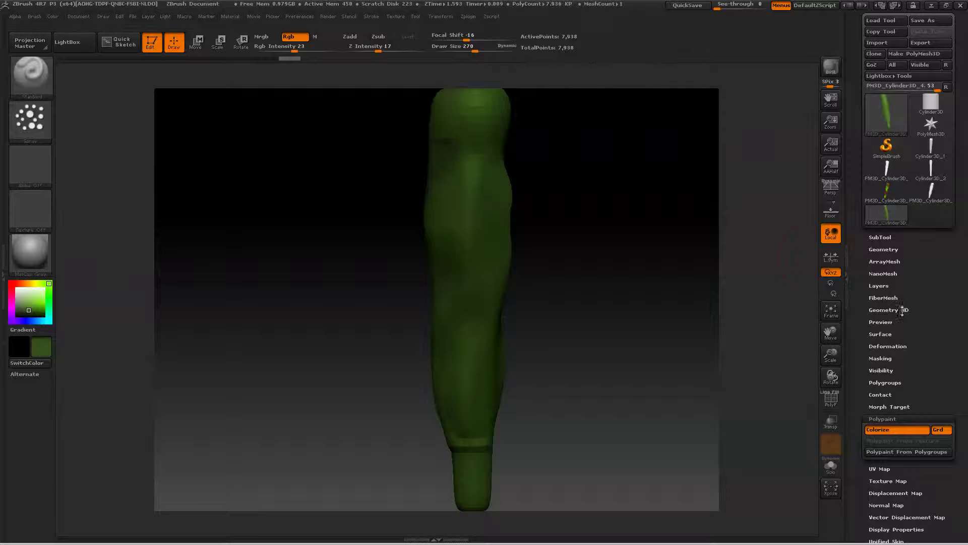
Step: Divide the stalk's geometry up to subdivision level 4 with Smt on
{"action": "left_click", "coordinate": [884, 250]}
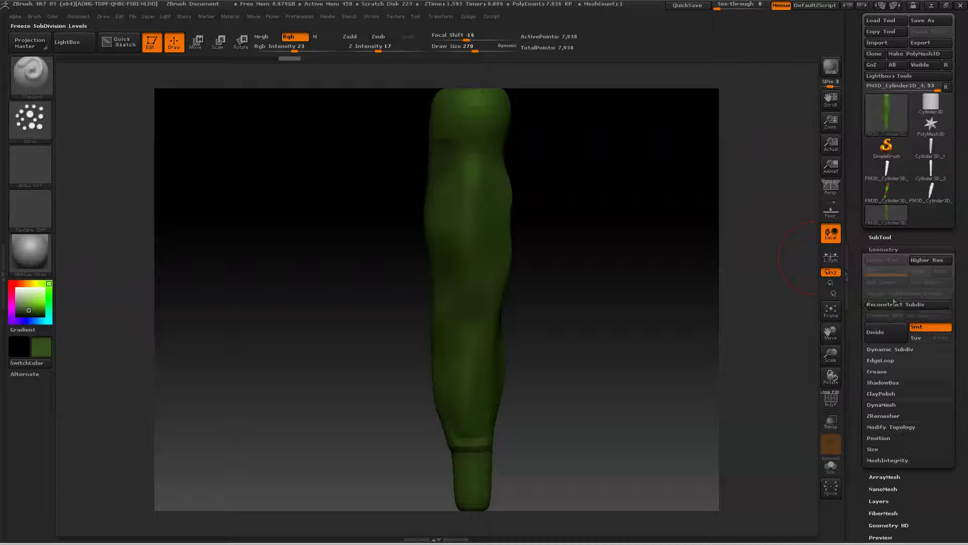
{"action": "left_click", "coordinate": [886, 328]}
{"action": "left_click", "coordinate": [886, 324]}
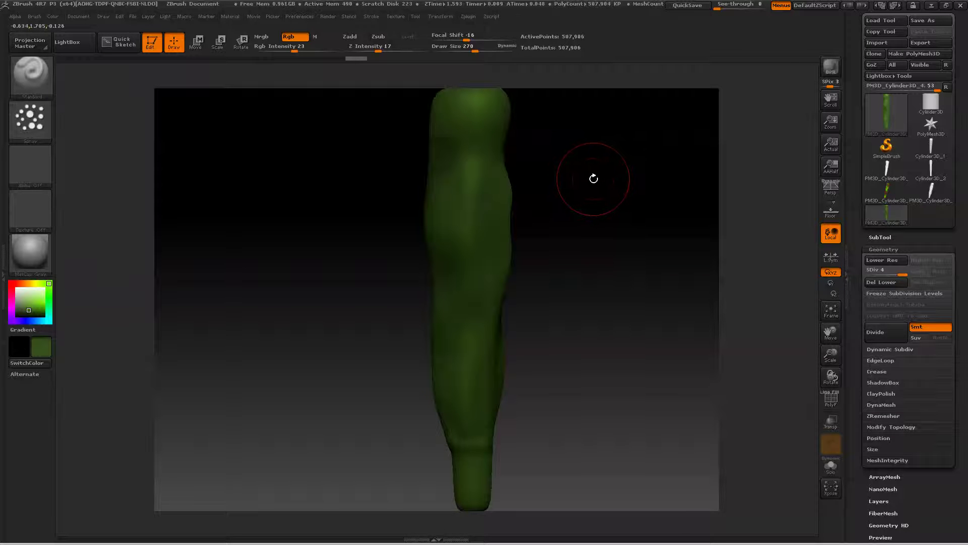
Step: Smooth the upper end of the stalk with the Smooth brush
{"action": "left_click_drag", "start_coordinate": [583, 179], "coordinate": [568, 263], "text": "alt"}
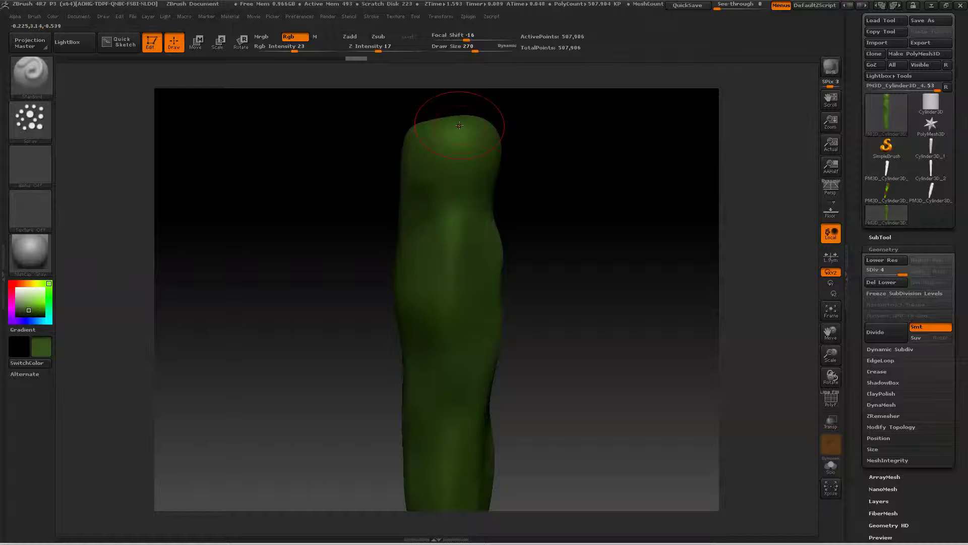
{"action": "key", "text": "shift"}
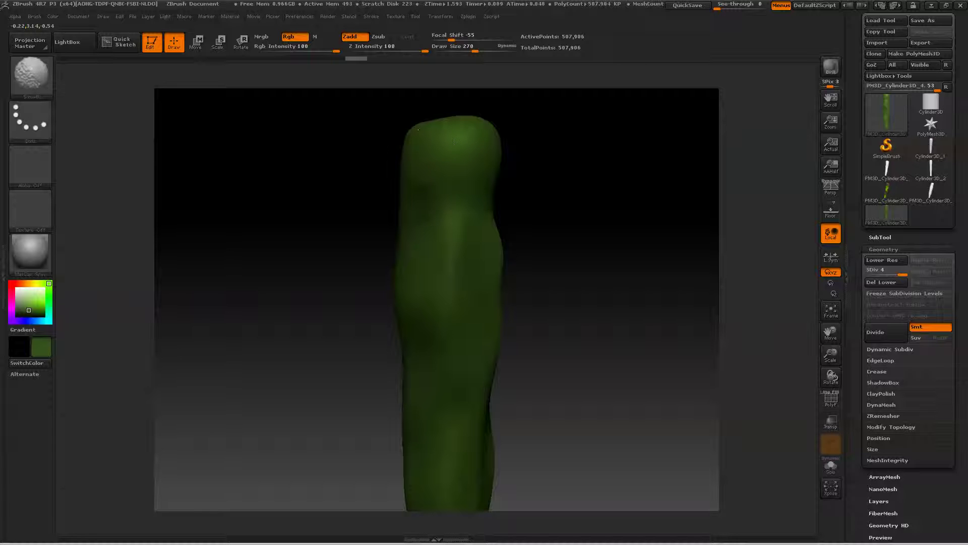
{"action": "left_click_drag", "start_coordinate": [432, 125], "coordinate": [406, 108], "text": "shift"}
{"action": "key", "text": "shift"}
{"action": "key", "text": "shift"}
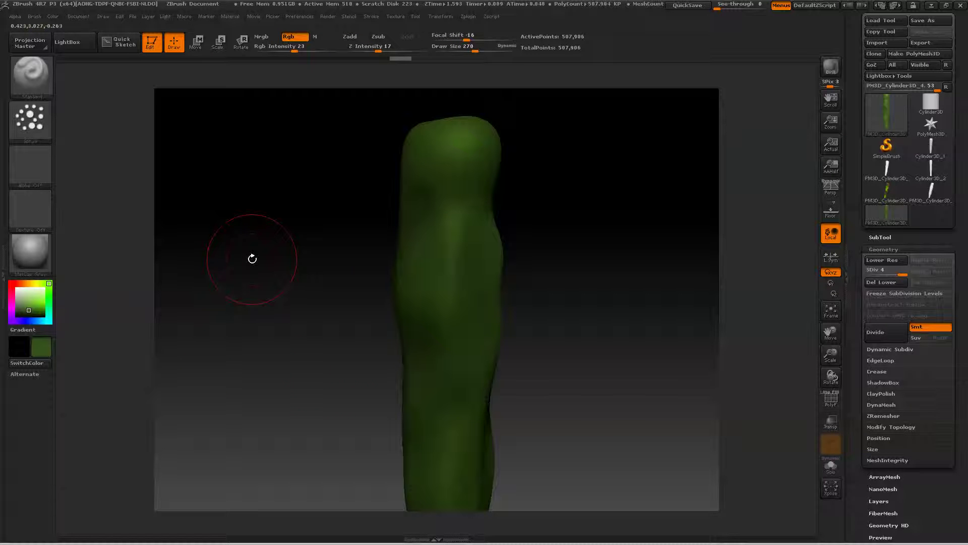
Step: Browse the alpha library and load the Bumpy Skin13 alpha from LightBox
{"action": "left_click", "coordinate": [24, 168]}
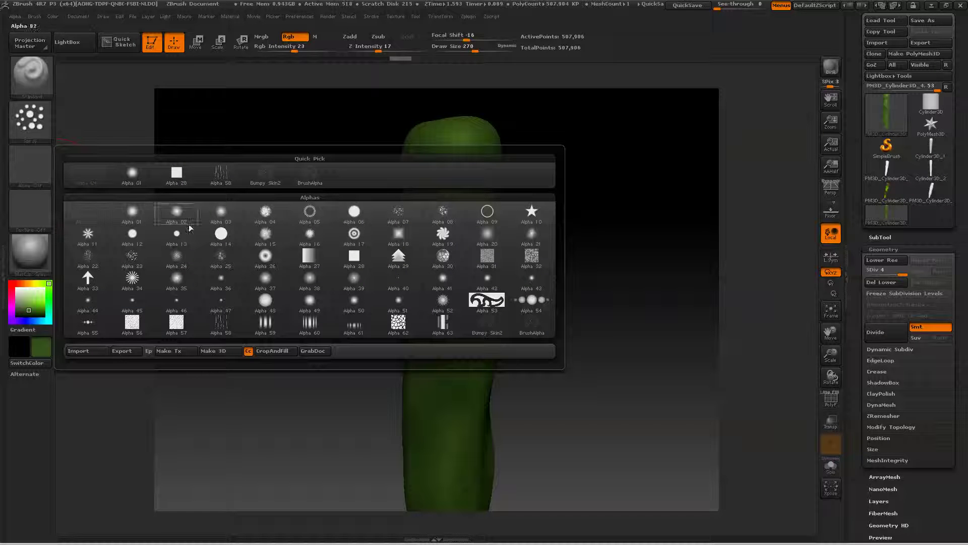
{"action": "mouse_move", "coordinate": [263, 241]}
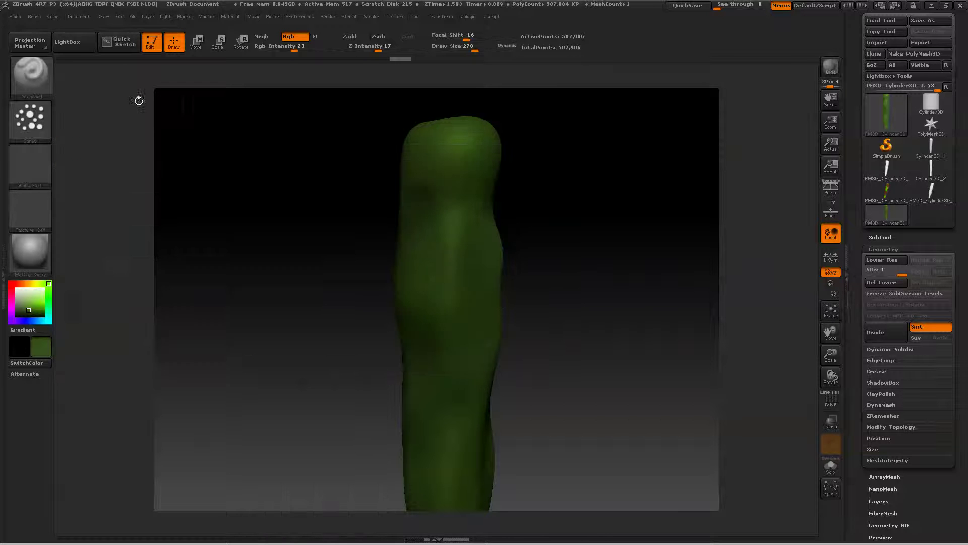
{"action": "left_click", "coordinate": [76, 46]}
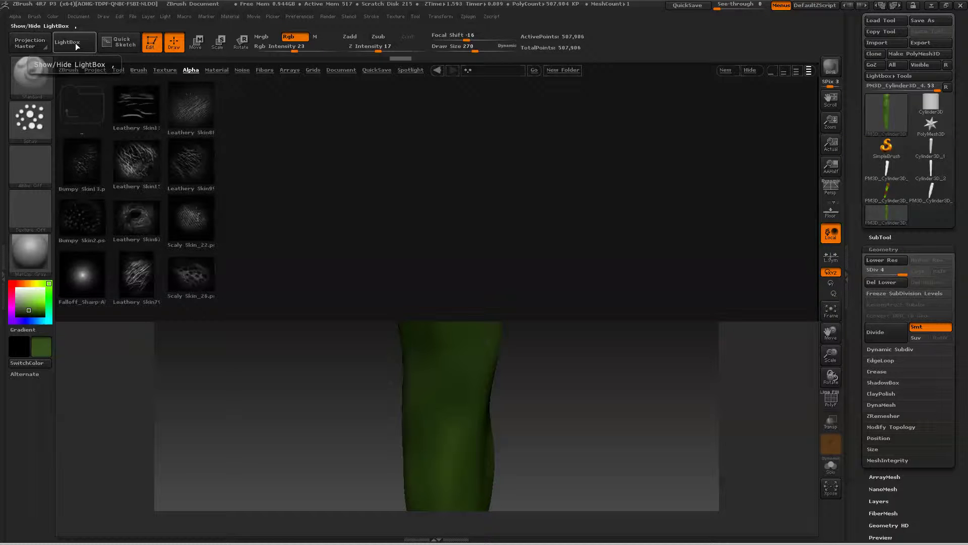
{"action": "left_click", "coordinate": [165, 70]}
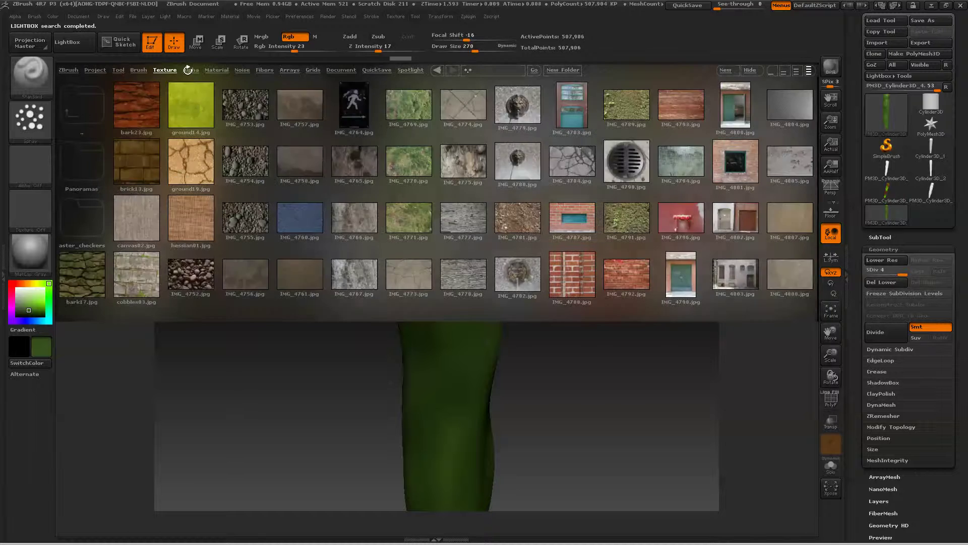
{"action": "left_click", "coordinate": [191, 69]}
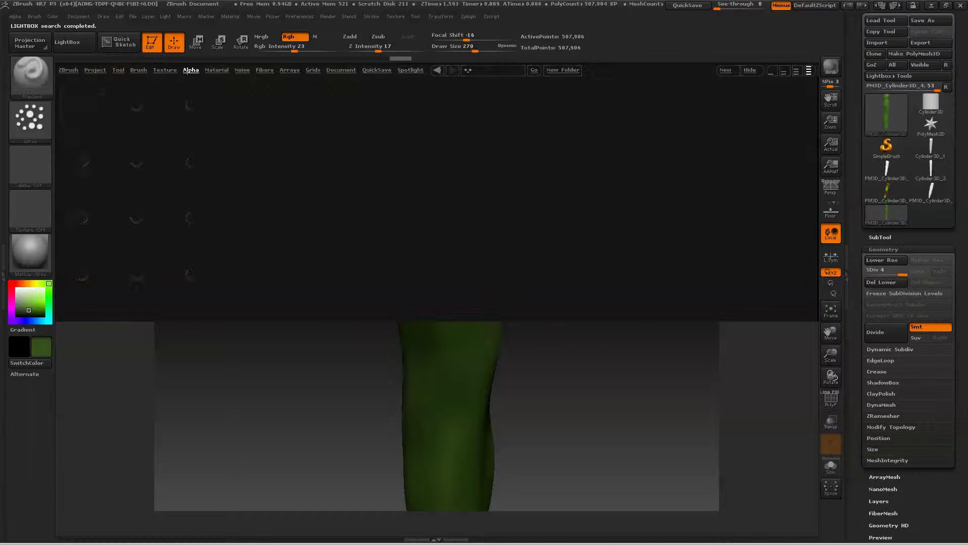
{"action": "left_click", "coordinate": [217, 72]}
{"action": "left_click", "coordinate": [191, 70]}
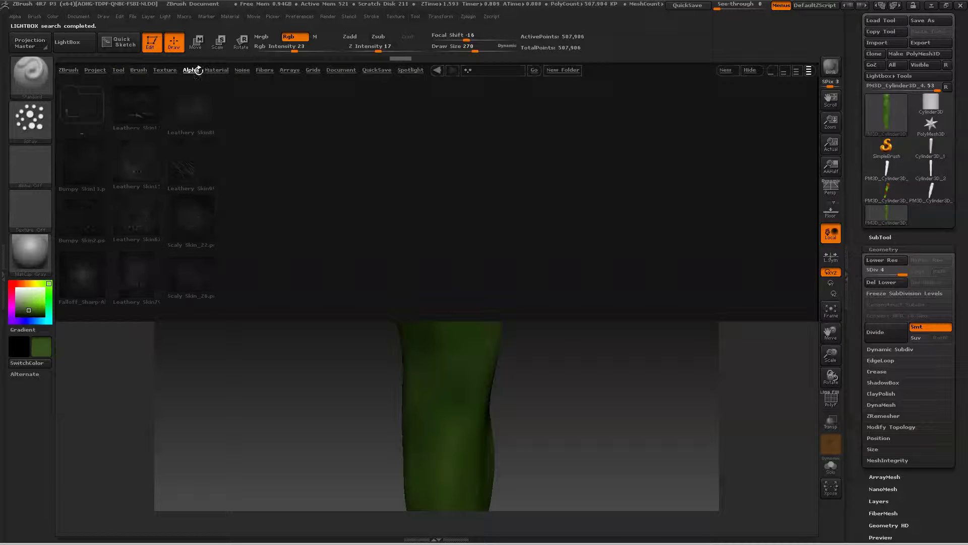
{"action": "double_click", "coordinate": [78, 167]}
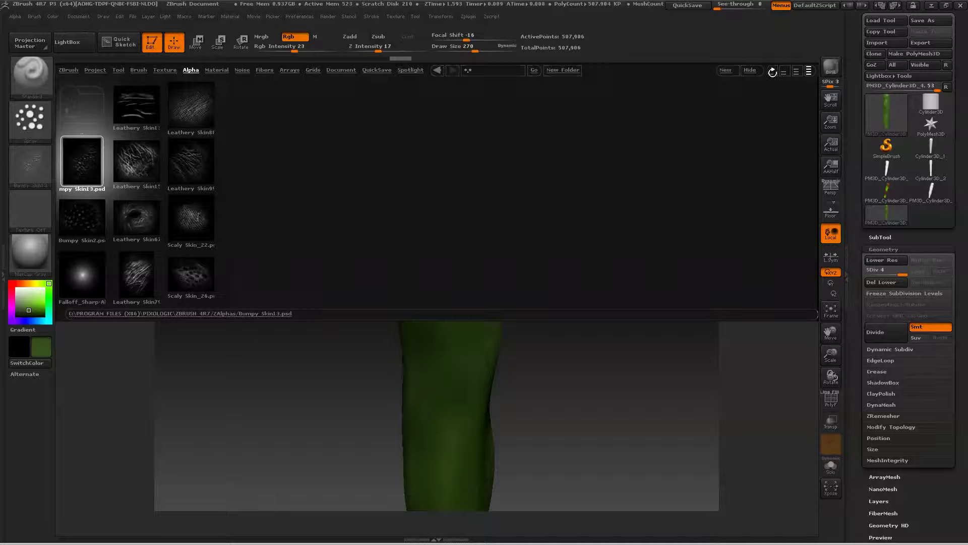
Step: Choose a near-black colour, turn on Zadd, hide LightBox, and set RGB intensity to 38 and Z intensity to 18
{"action": "left_click", "coordinate": [21, 313]}
{"action": "left_click", "coordinate": [352, 37]}
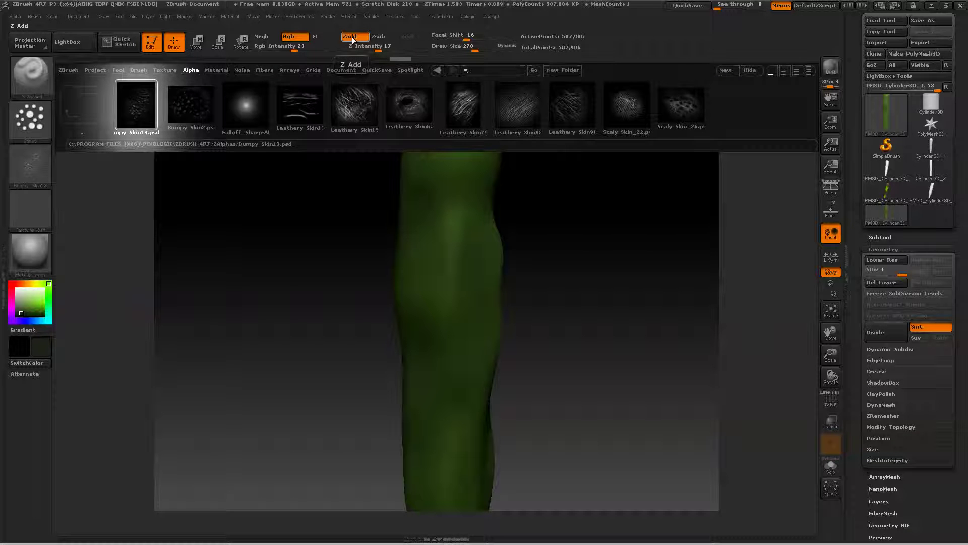
{"action": "key", "text": "comma"}
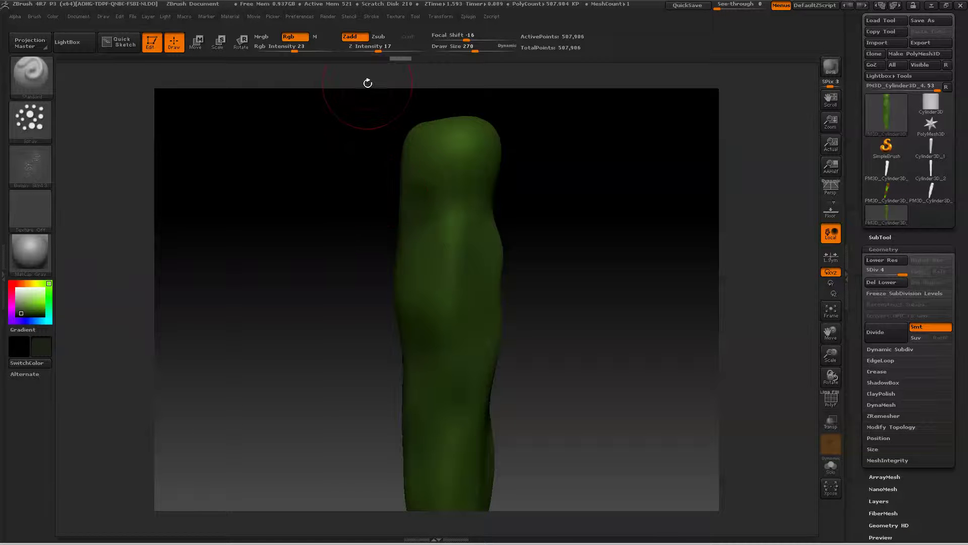
{"action": "left_click_drag", "start_coordinate": [293, 49], "coordinate": [306, 50]}
{"action": "left_click_drag", "start_coordinate": [377, 50], "coordinate": [380, 51]}
Step: Spray the bumpy skin texture in the dark colour along the stalk and over its upper end
{"action": "left_click_drag", "start_coordinate": [440, 292], "coordinate": [440, 305]}
{"action": "left_click_drag", "start_coordinate": [443, 407], "coordinate": [443, 413]}
{"action": "left_click_drag", "start_coordinate": [552, 367], "coordinate": [454, 361]}
{"action": "left_click_drag", "start_coordinate": [517, 271], "coordinate": [520, 280]}
{"action": "left_click_drag", "start_coordinate": [585, 397], "coordinate": [623, 380]}
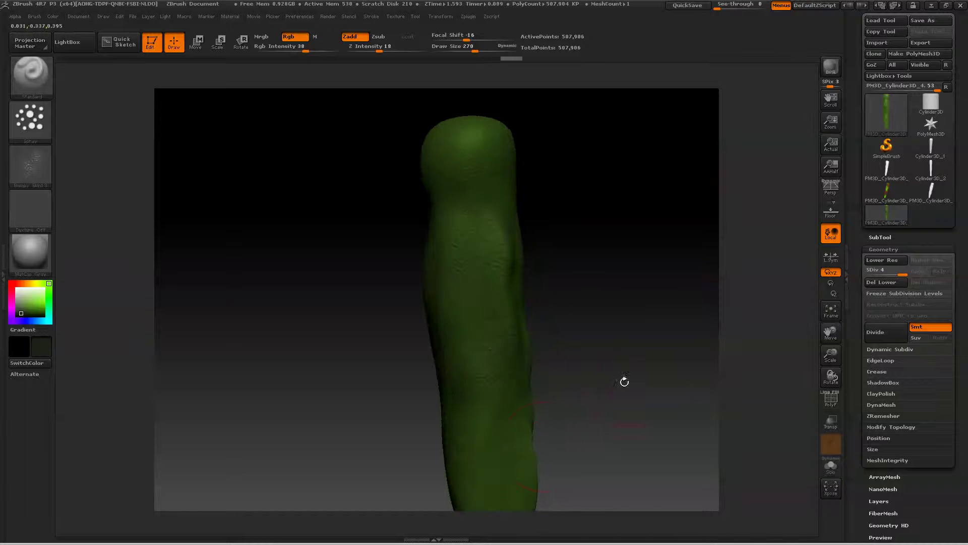
{"action": "left_click_drag", "start_coordinate": [489, 492], "coordinate": [470, 192]}
{"action": "left_click", "coordinate": [471, 158]}
Step: Set the draw size to 385 and spread the bumpy skin texture over the rest of the stalk
{"action": "left_click_drag", "start_coordinate": [474, 51], "coordinate": [484, 51]}
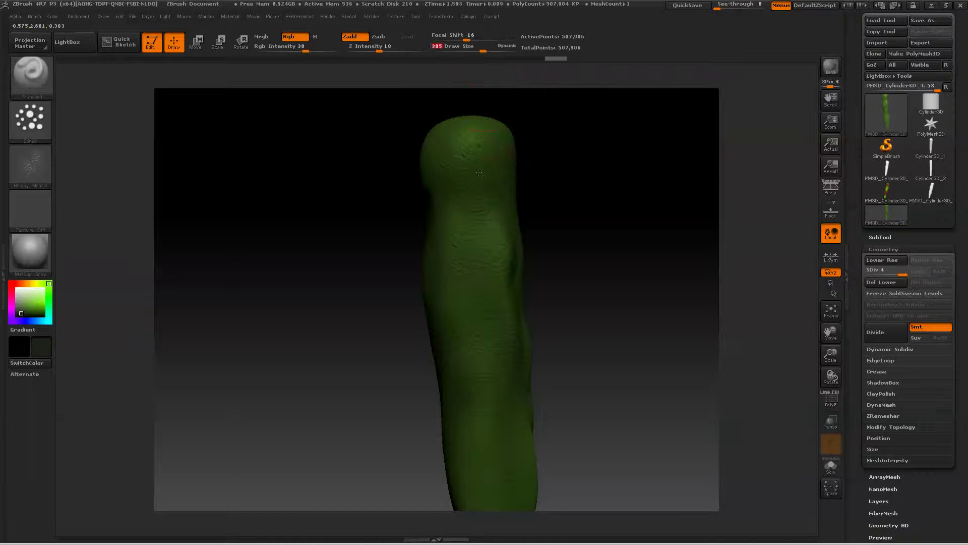
{"action": "left_click", "coordinate": [471, 216]}
{"action": "left_click_drag", "start_coordinate": [453, 327], "coordinate": [454, 350]}
{"action": "left_click_drag", "start_coordinate": [392, 397], "coordinate": [425, 394]}
{"action": "key", "text": "ctrl+shift+z"}
{"action": "key", "text": "ctrl+shift+z"}
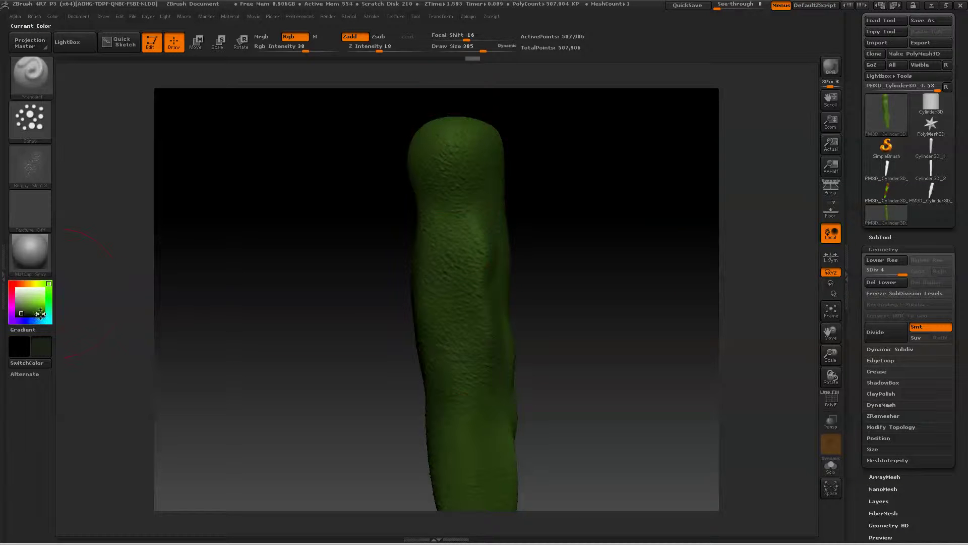
Step: Pick a light green and spray lighter bumpy texture along the stalk from several sides
{"action": "left_click", "coordinate": [37, 295]}
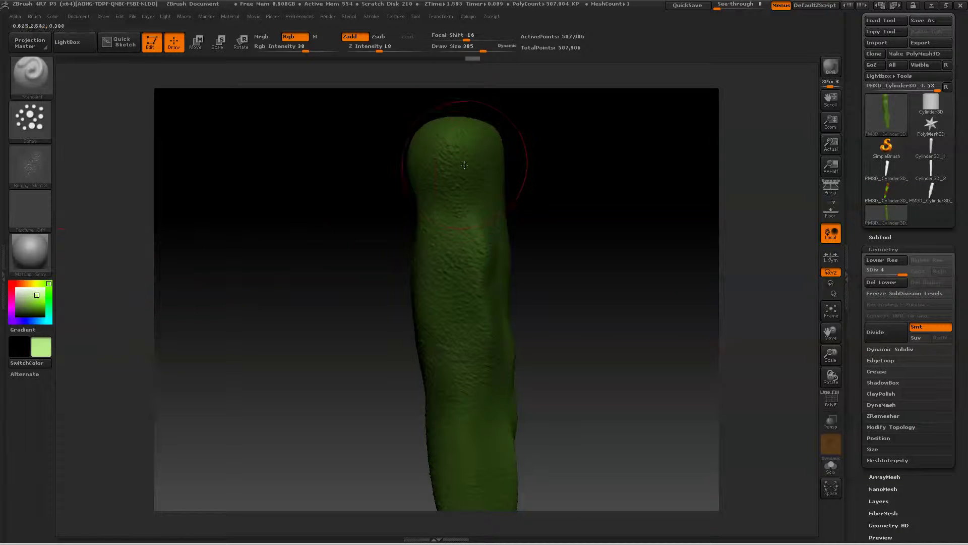
{"action": "left_click_drag", "start_coordinate": [460, 220], "coordinate": [473, 322]}
{"action": "left_click_drag", "start_coordinate": [456, 382], "coordinate": [505, 438]}
{"action": "left_click_drag", "start_coordinate": [617, 340], "coordinate": [562, 330]}
{"action": "left_click_drag", "start_coordinate": [525, 214], "coordinate": [525, 327]}
{"action": "left_click_drag", "start_coordinate": [539, 366], "coordinate": [540, 377]}
{"action": "mouse_move", "coordinate": [636, 354]}
{"action": "left_mouse_down"}
{"action": "mouse_move", "coordinate": [607, 368]}
{"action": "mouse_move", "coordinate": [580, 402]}
{"action": "left_mouse_up"}
{"action": "left_click_drag", "start_coordinate": [485, 469], "coordinate": [480, 463]}
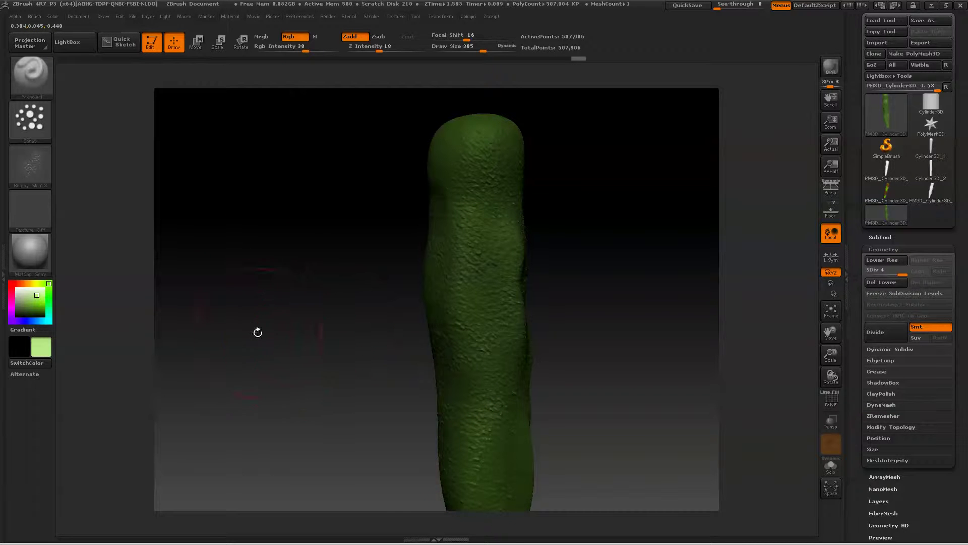
Step: Turn off Zadd and the alpha, choose dark green (26, 38, 14), and set RGB intensity to 10
{"action": "left_click", "coordinate": [356, 39]}
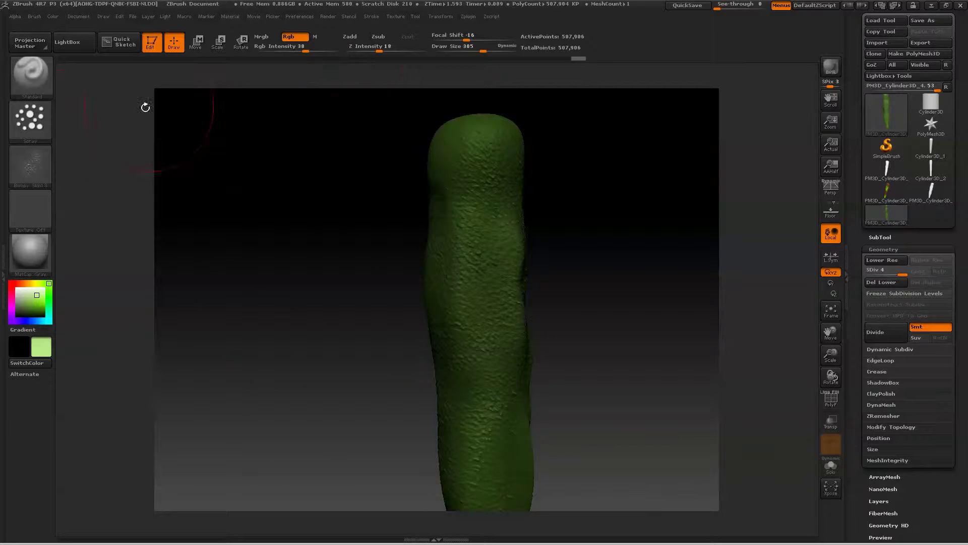
{"action": "left_click", "coordinate": [26, 157]}
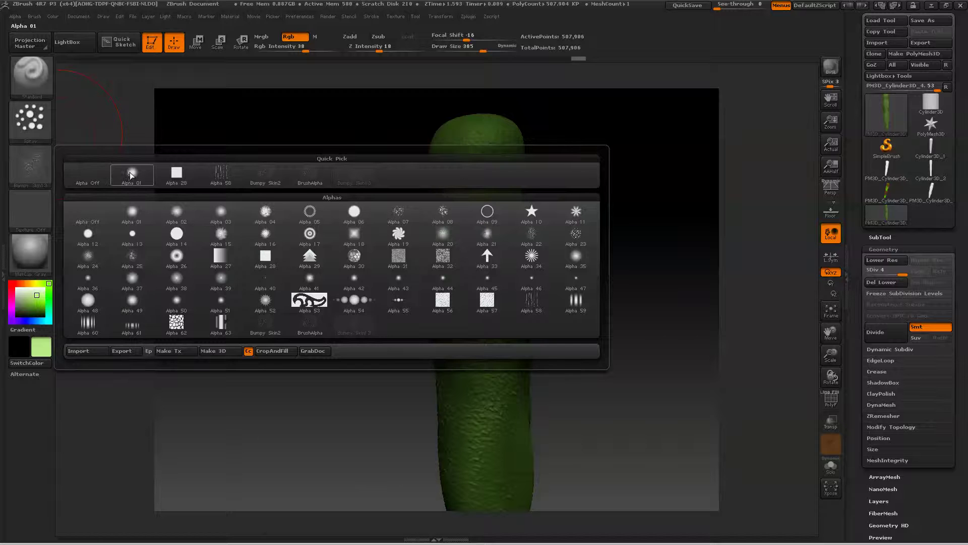
{"action": "left_click", "coordinate": [84, 173]}
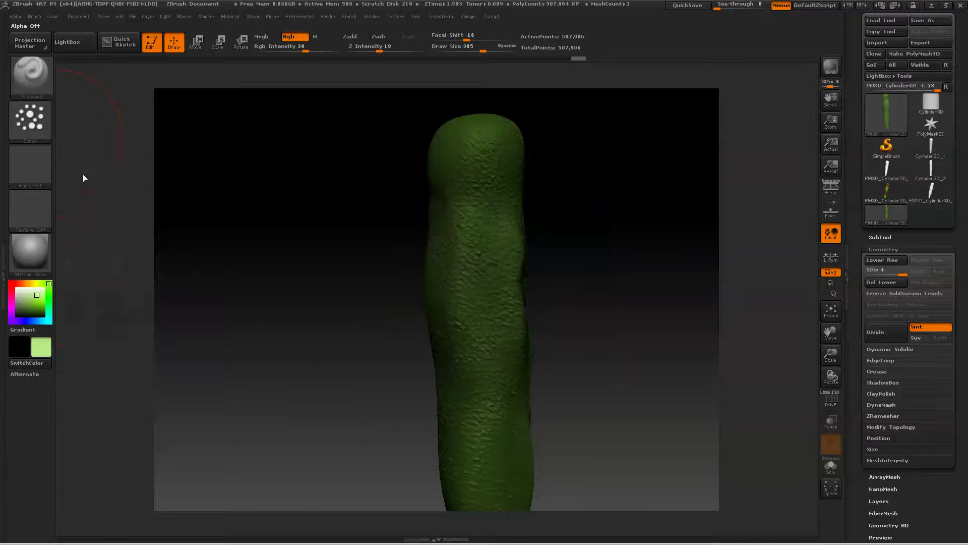
{"action": "left_click", "coordinate": [29, 314]}
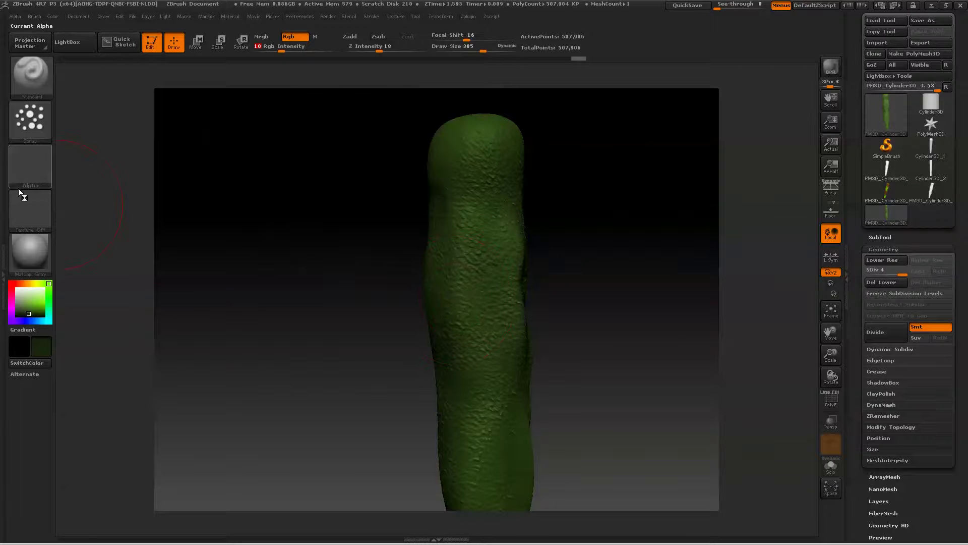
{"action": "mouse_move", "coordinate": [35, 165]}
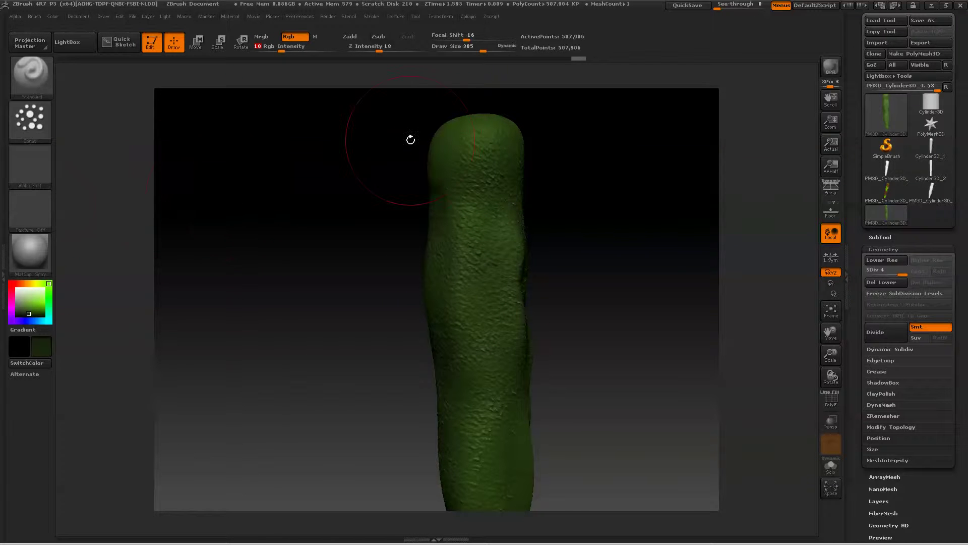
Step: Set the draw size to 197 and paint dark green shading down the stalk and over its upper end
{"action": "left_click_drag", "start_coordinate": [481, 51], "coordinate": [469, 52]}
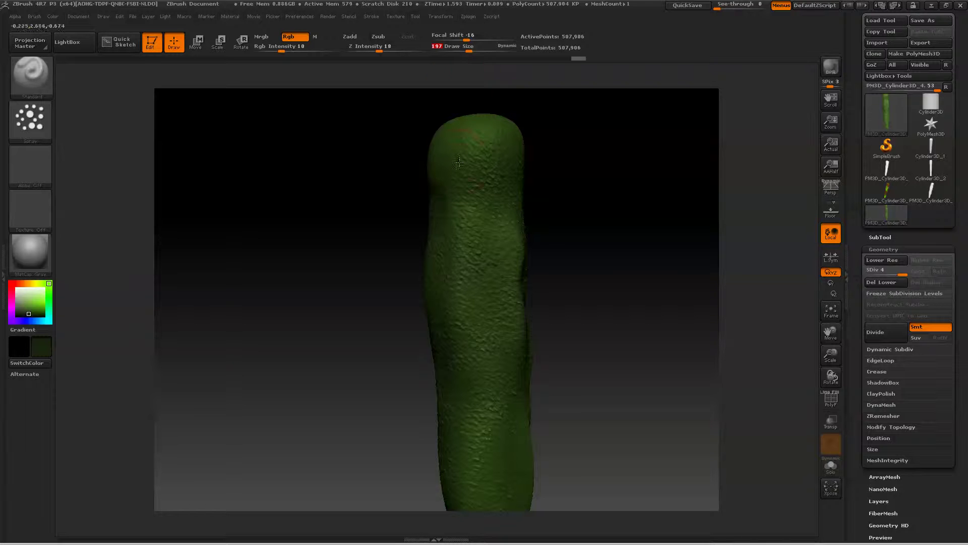
{"action": "mouse_move", "coordinate": [479, 271]}
{"action": "left_mouse_down"}
{"action": "mouse_move", "coordinate": [491, 389]}
{"action": "mouse_move", "coordinate": [483, 414]}
{"action": "left_mouse_up"}
{"action": "mouse_move", "coordinate": [477, 170]}
{"action": "left_mouse_down"}
{"action": "mouse_move", "coordinate": [496, 146]}
{"action": "mouse_move", "coordinate": [471, 126]}
{"action": "mouse_move", "coordinate": [453, 139]}
{"action": "mouse_move", "coordinate": [466, 157]}
{"action": "left_mouse_up"}
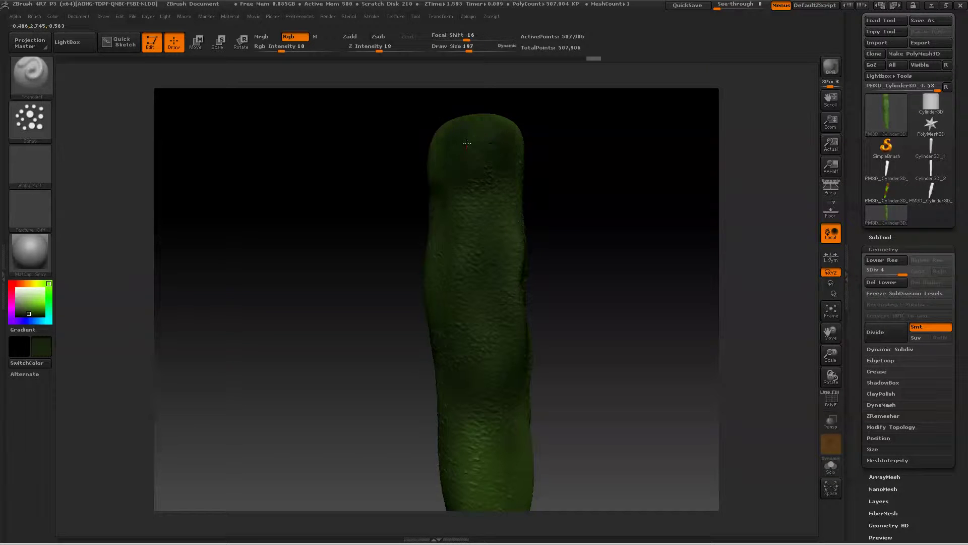
Step: Paint the stalk's tip bright green and cover it with a purple patch
{"action": "left_click", "coordinate": [40, 306]}
{"action": "mouse_move", "coordinate": [479, 150]}
{"action": "left_mouse_down"}
{"action": "mouse_move", "coordinate": [471, 130]}
{"action": "mouse_move", "coordinate": [490, 144]}
{"action": "left_mouse_up"}
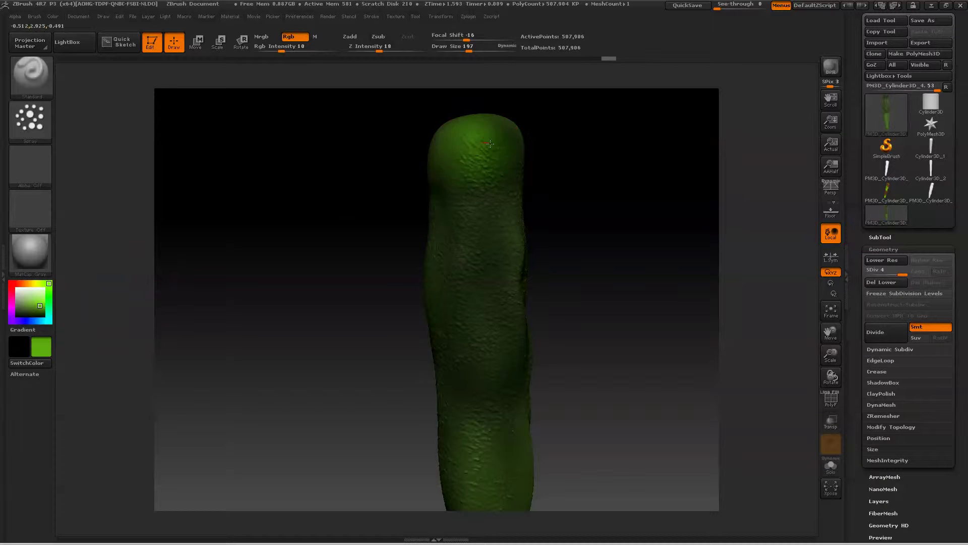
{"action": "left_click", "coordinate": [12, 317]}
{"action": "mouse_move", "coordinate": [467, 143]}
{"action": "left_mouse_down"}
{"action": "mouse_move", "coordinate": [489, 138]}
{"action": "mouse_move", "coordinate": [464, 155]}
{"action": "left_mouse_up"}
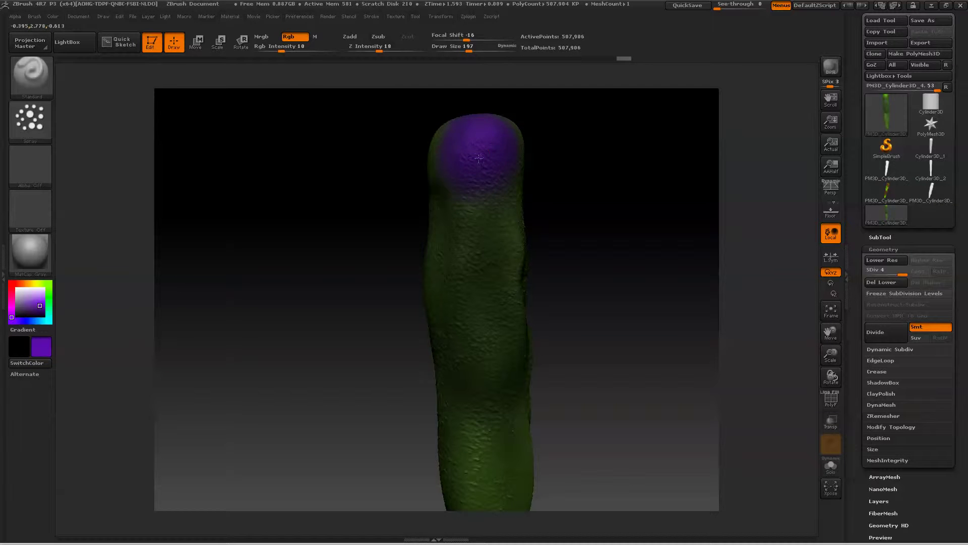
Step: Choose green, set RGB intensity to 17, and blend it over the centre of the purple tip
{"action": "left_click", "coordinate": [49, 291]}
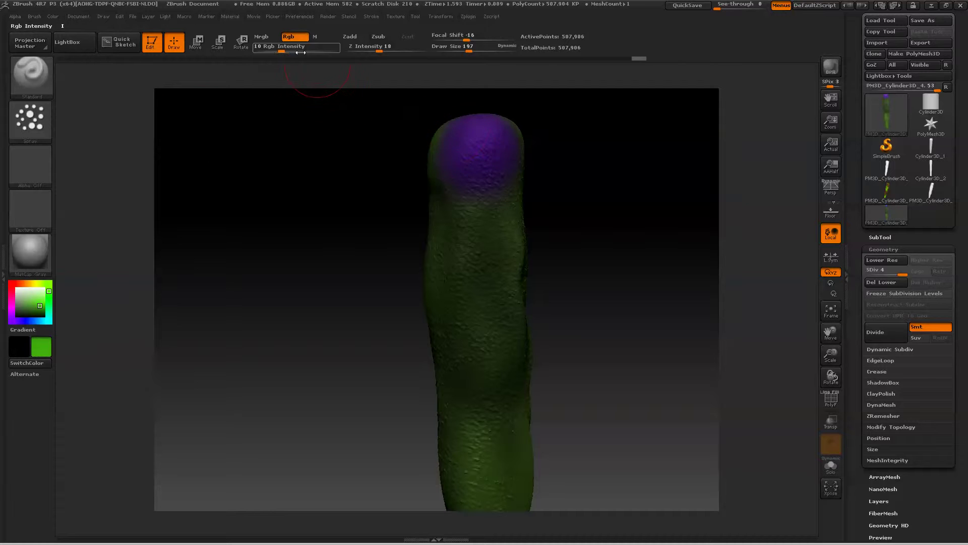
{"action": "left_click_drag", "start_coordinate": [281, 51], "coordinate": [289, 50]}
{"action": "mouse_move", "coordinate": [471, 141]}
{"action": "left_mouse_down"}
{"action": "mouse_move", "coordinate": [485, 151]}
{"action": "mouse_move", "coordinate": [469, 141]}
{"action": "mouse_move", "coordinate": [458, 157]}
{"action": "left_mouse_up"}
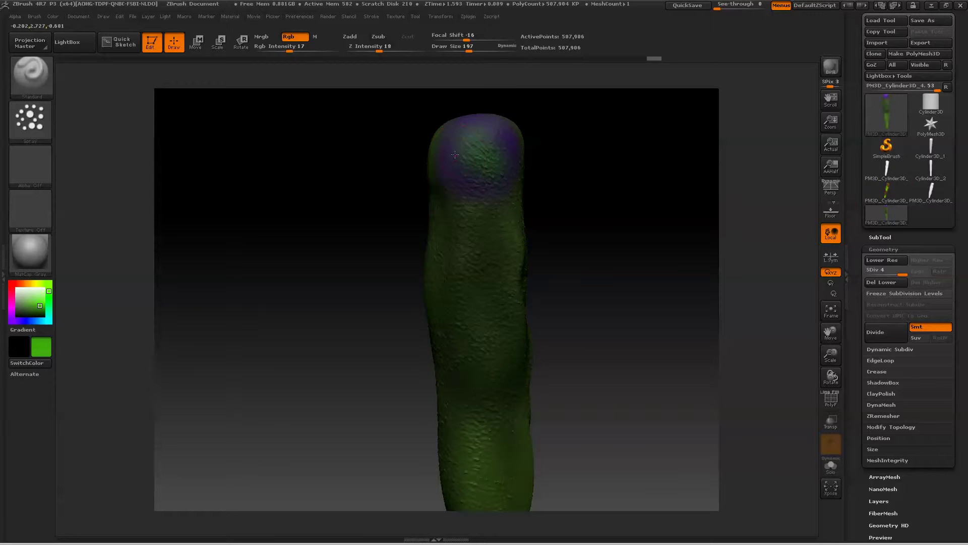